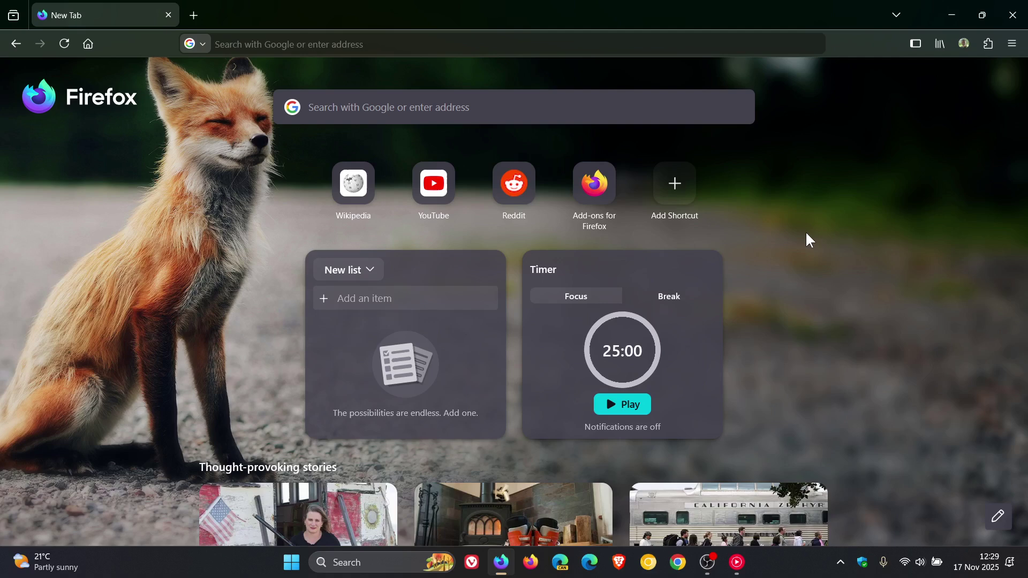
Step: Confirm in About Firefox Nightly that version 147.0a1 is up to date, then begin entering about:keyboard
left_click(1011, 43)
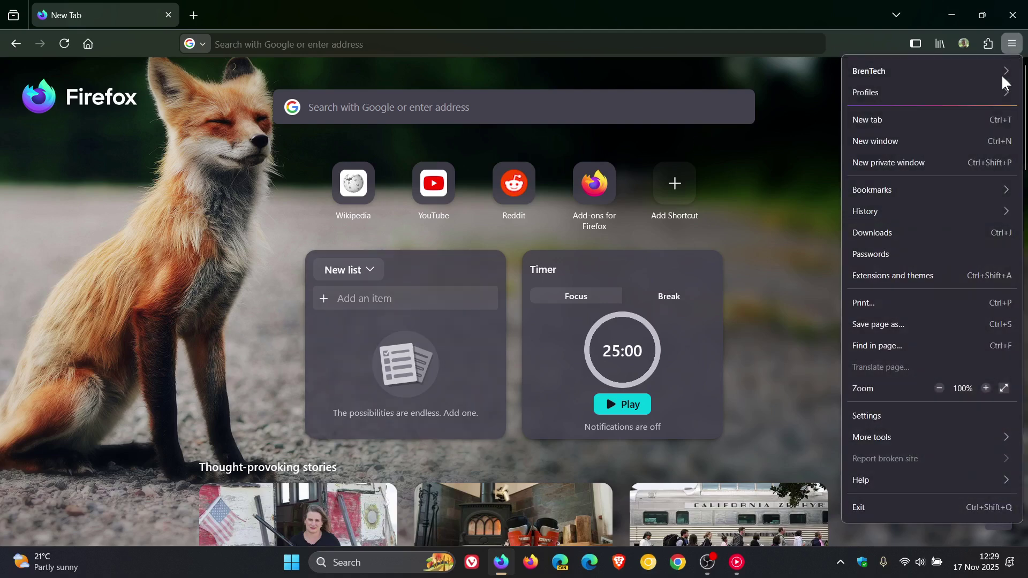
left_click(900, 479)
left_click(907, 223)
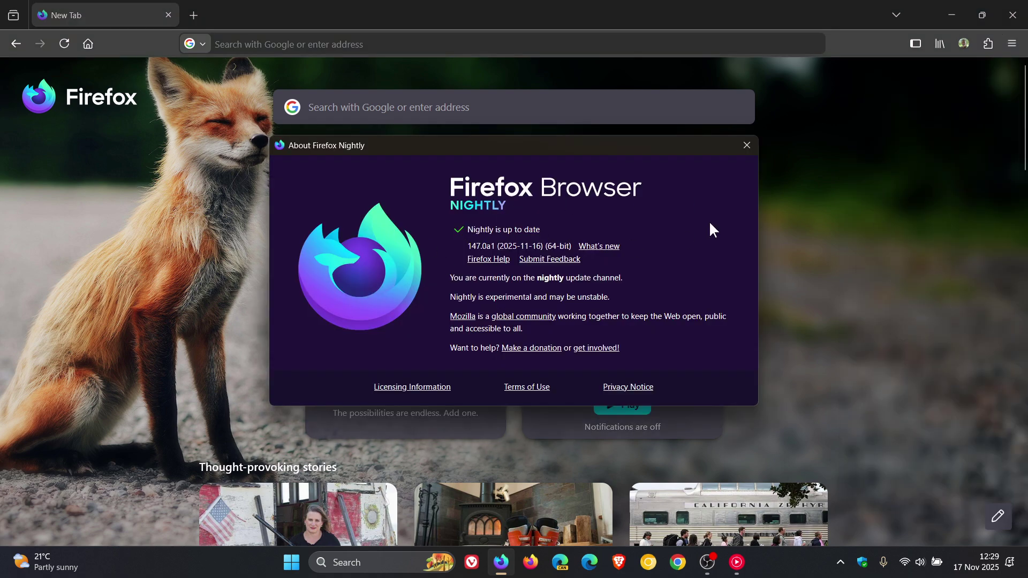
left_click(746, 145)
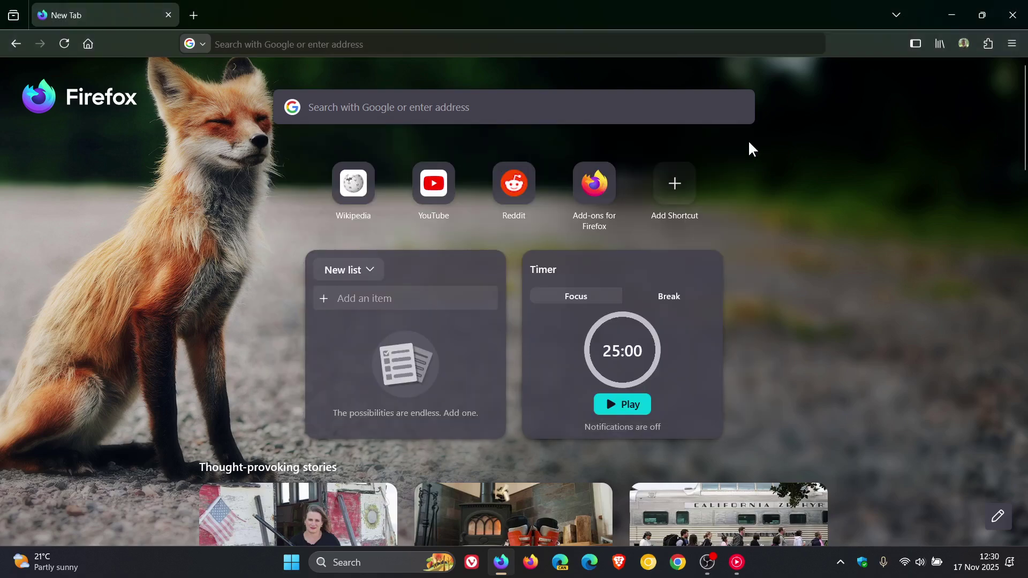
left_click(304, 45)
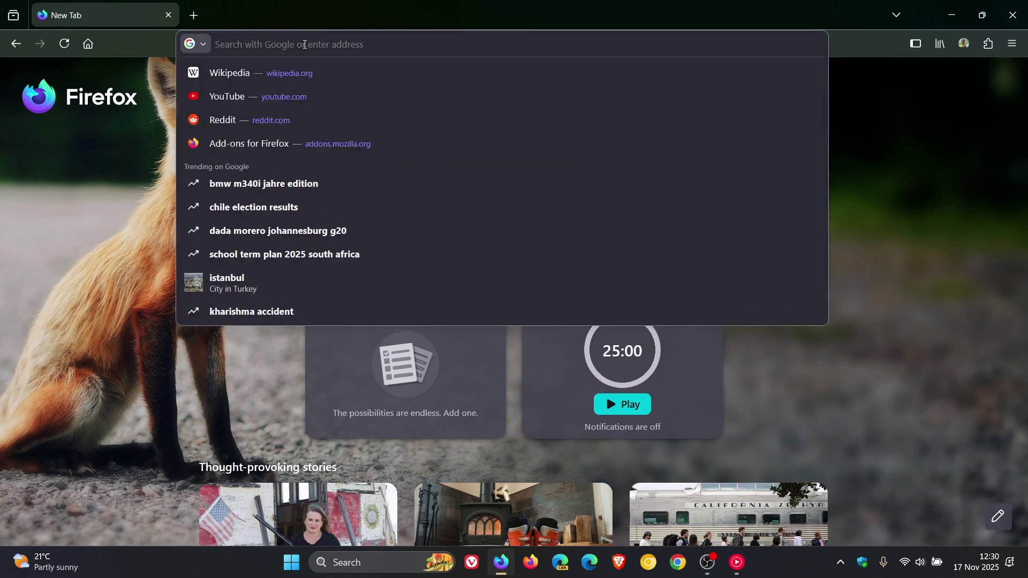
type("abou")
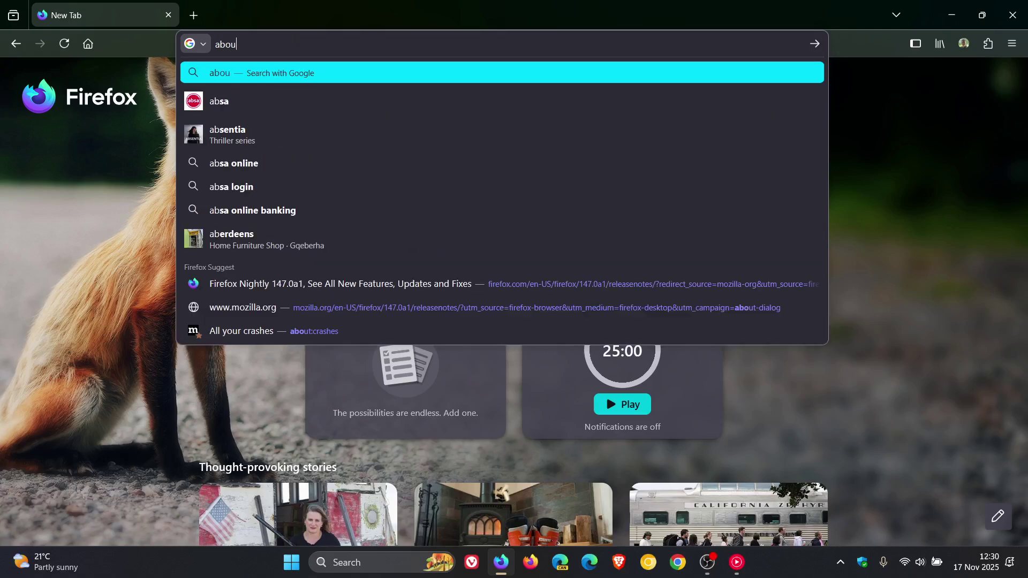
type("t")
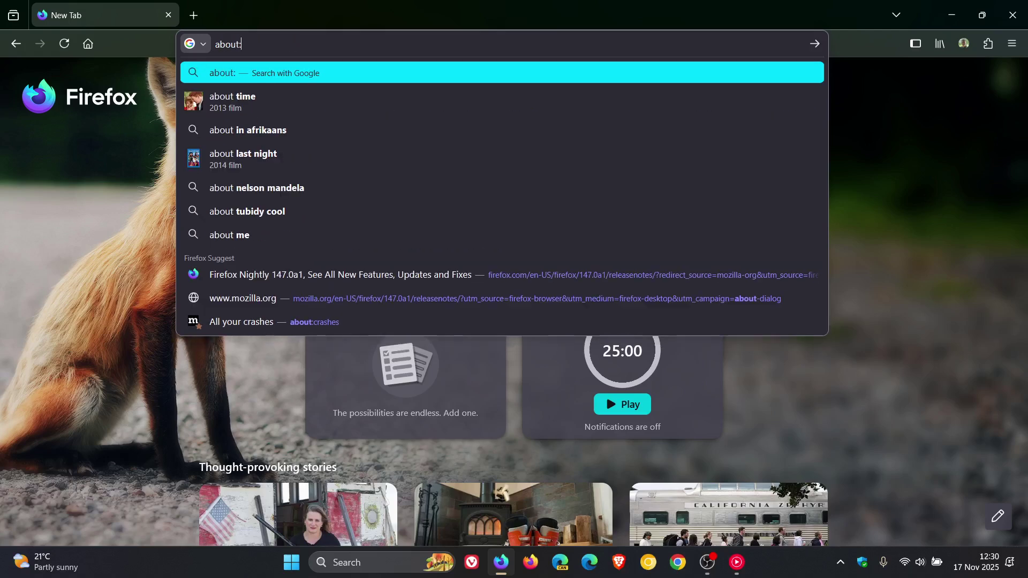
type(":keyboard")
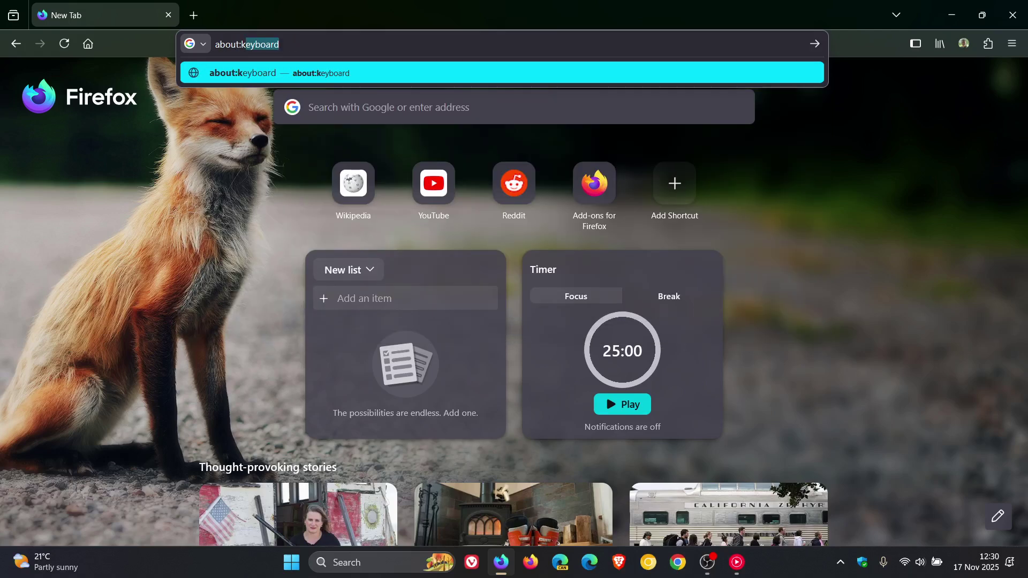
Step: Load the about:keyboard Keyboard Shortcuts page from the address bar suggestion
left_click(242, 70)
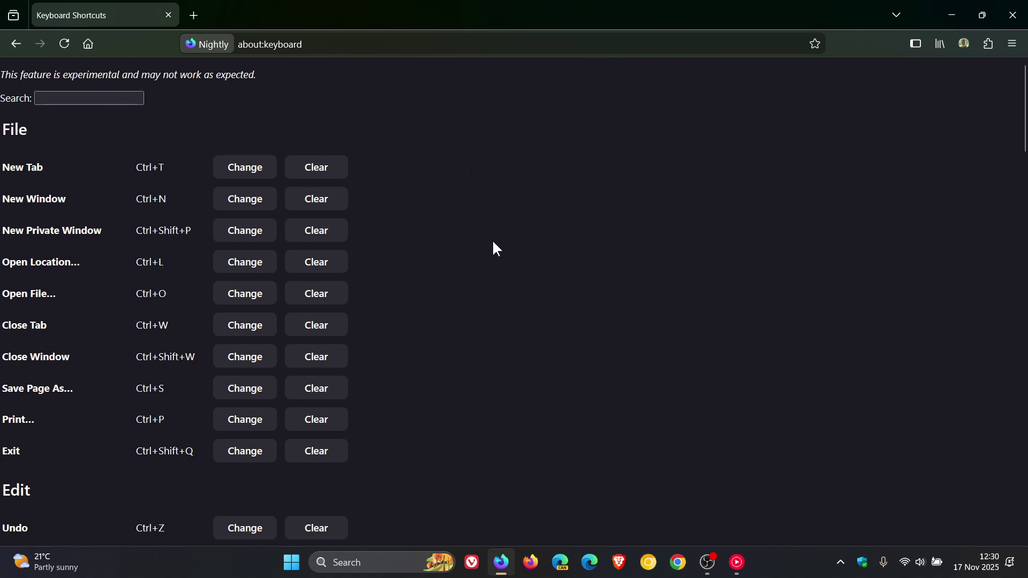
scroll(492, 241, "down", 3)
scroll(442, 275, "down", 5)
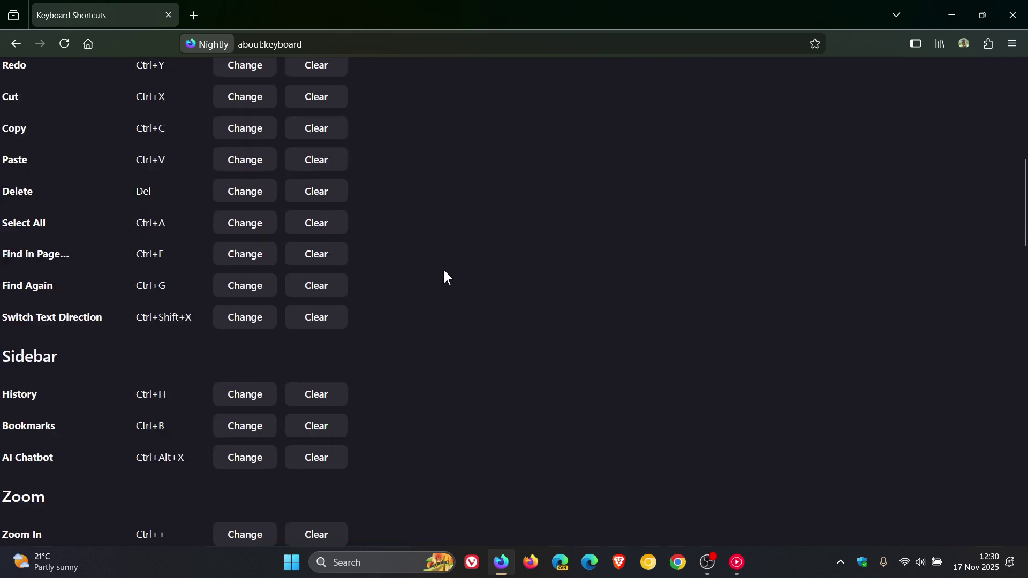
scroll(168, 236, "down", 1)
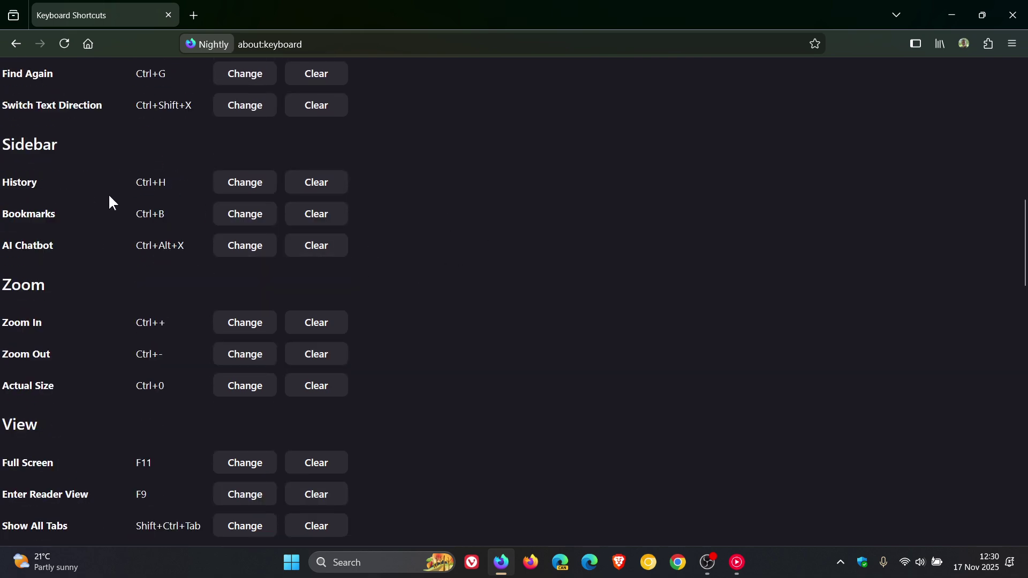
scroll(461, 337, "down", 2)
scroll(460, 337, "down", 2)
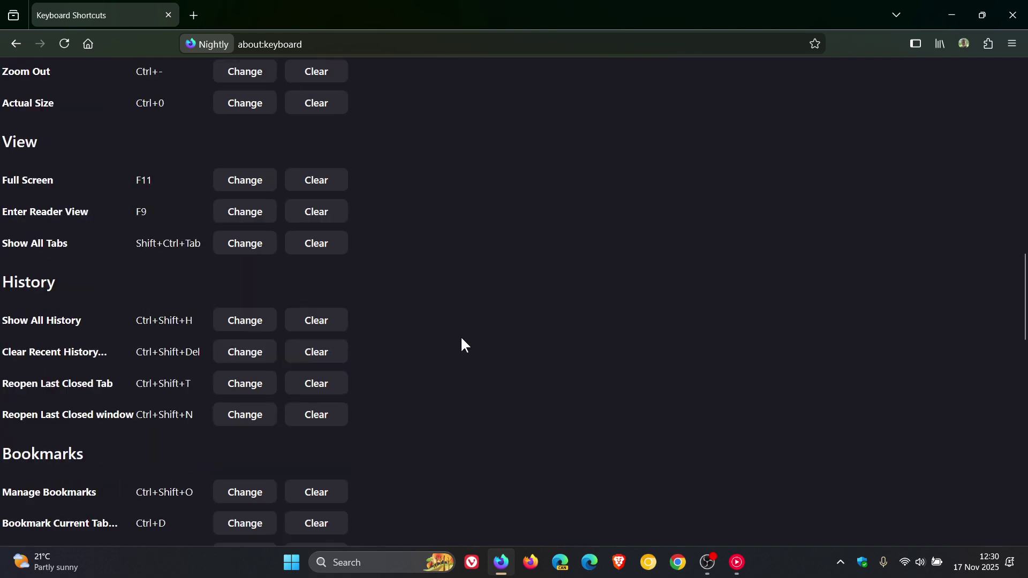
scroll(460, 337, "down", 1)
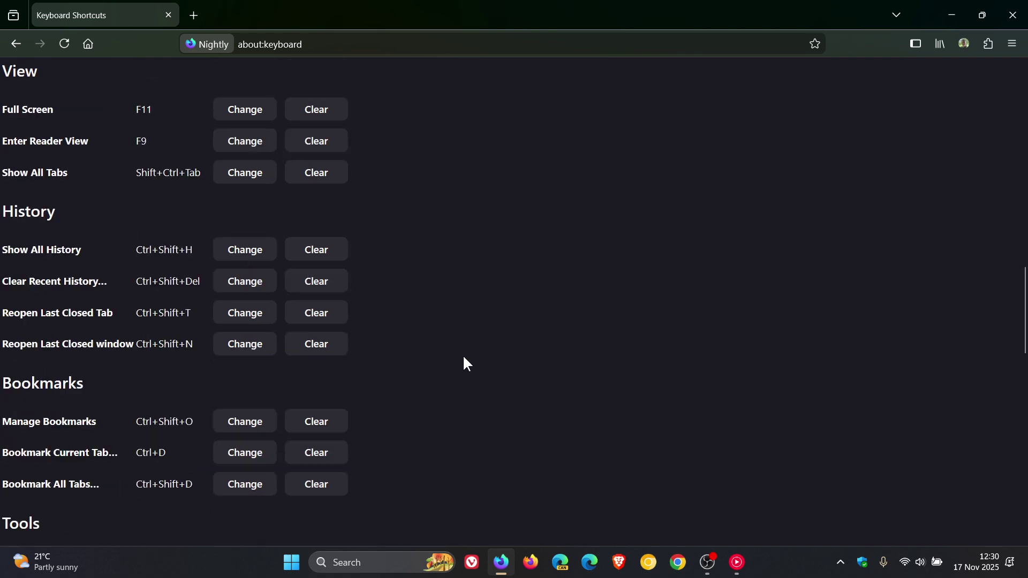
scroll(463, 358, "down", 2)
scroll(464, 358, "down", 1)
scroll(463, 358, "down", 2)
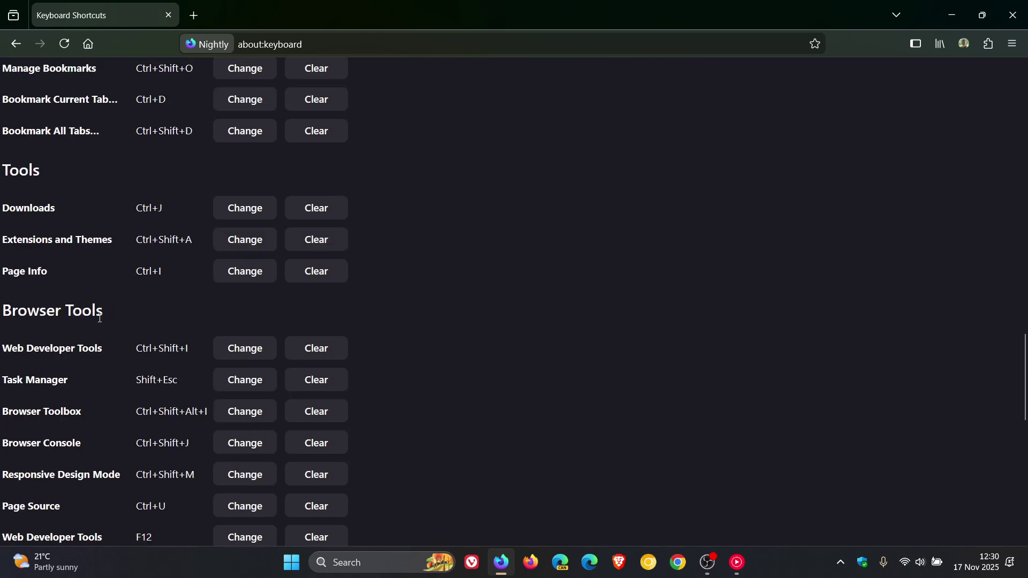
scroll(488, 335, "down", 1)
scroll(488, 337, "down", 3)
scroll(489, 337, "down", 2)
scroll(479, 335, "down", 2)
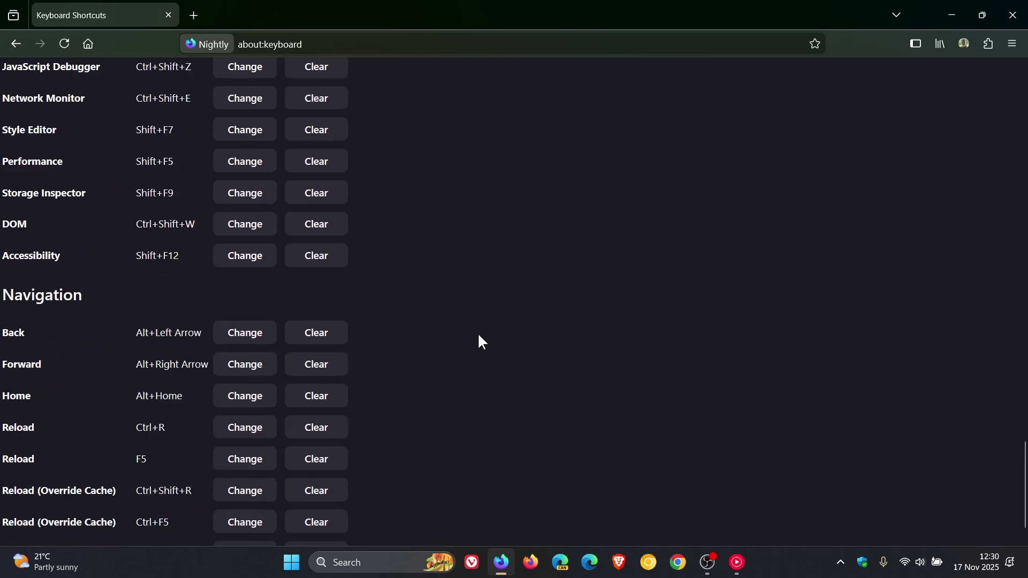
scroll(487, 342, "down", 1)
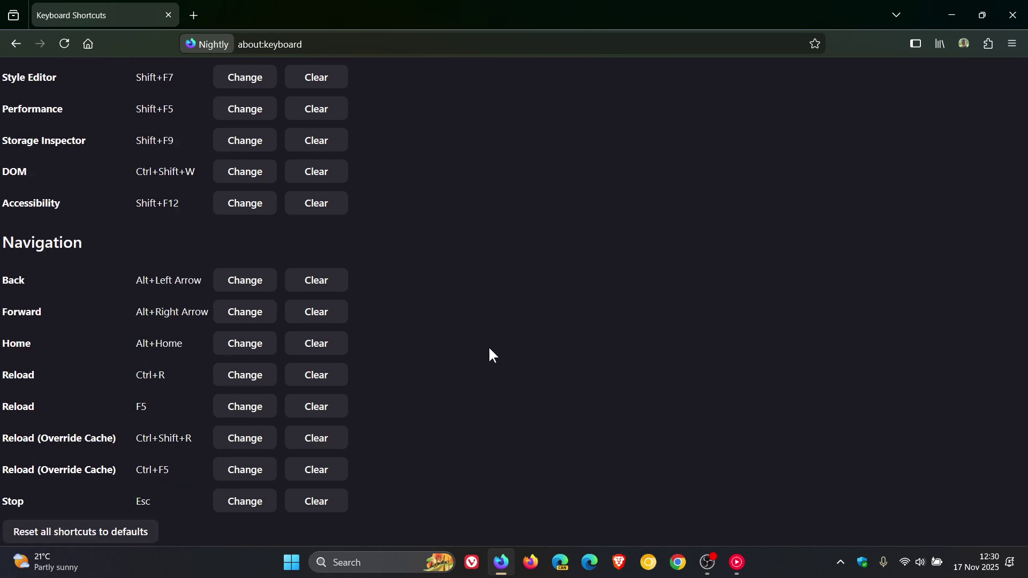
scroll(488, 347, "up", 5)
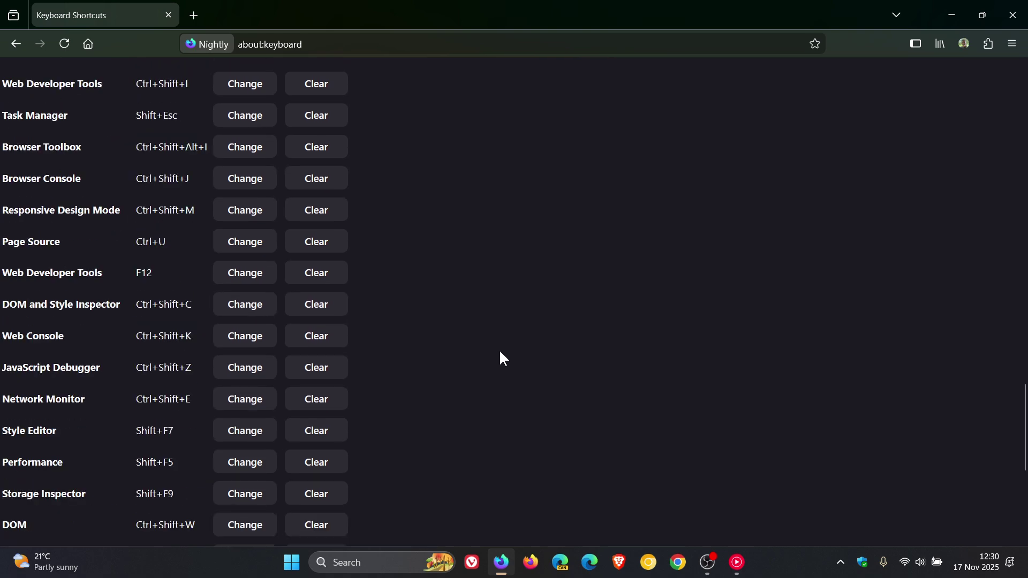
scroll(499, 349, "up", 5)
scroll(594, 348, "up", 2)
scroll(607, 349, "up", 5)
scroll(607, 348, "up", 6)
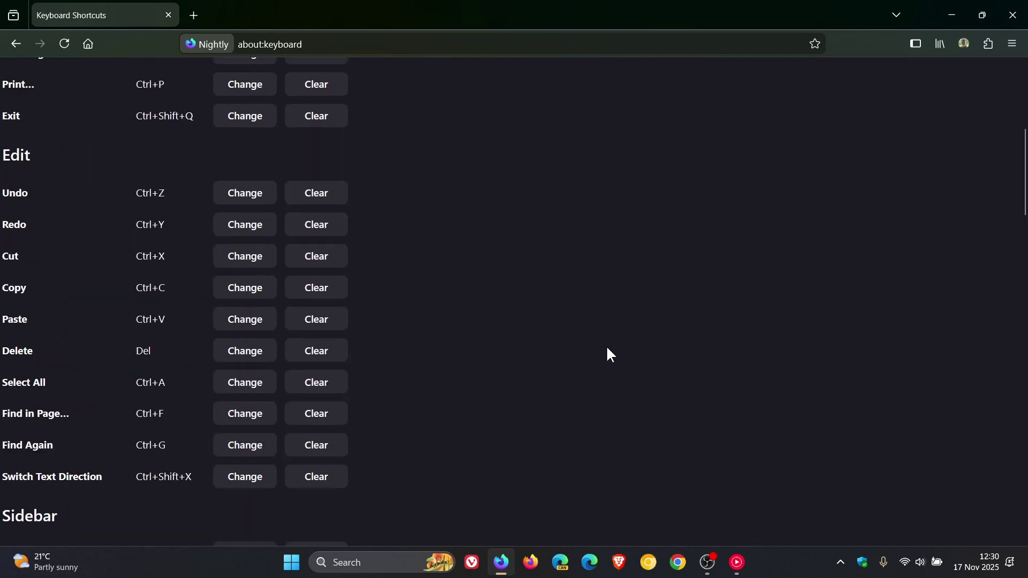
scroll(607, 349, "up", 4)
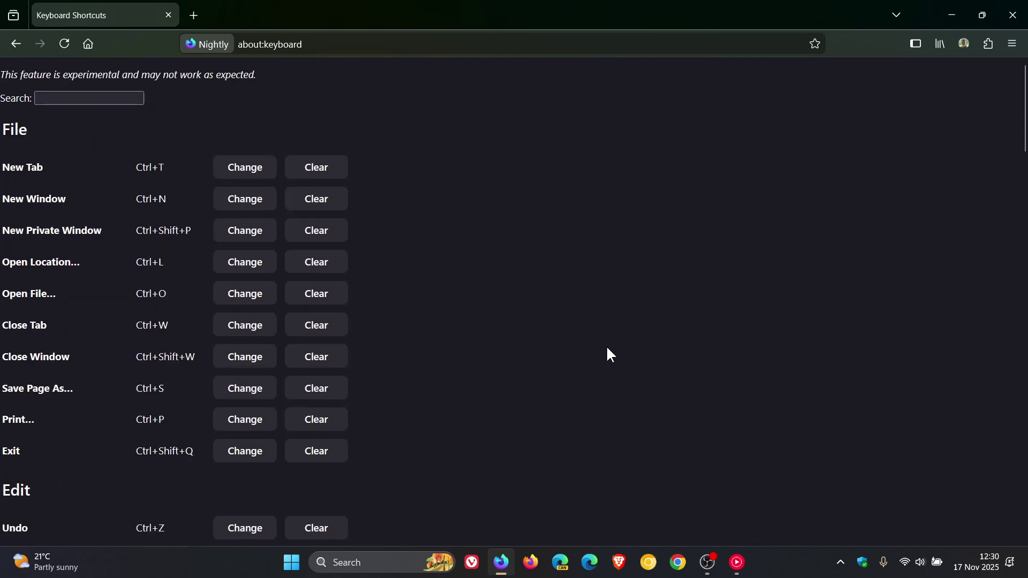
Step: Bind New Tab to B and test it, then clear the binding and reset it to Ctrl+T
left_click(257, 167)
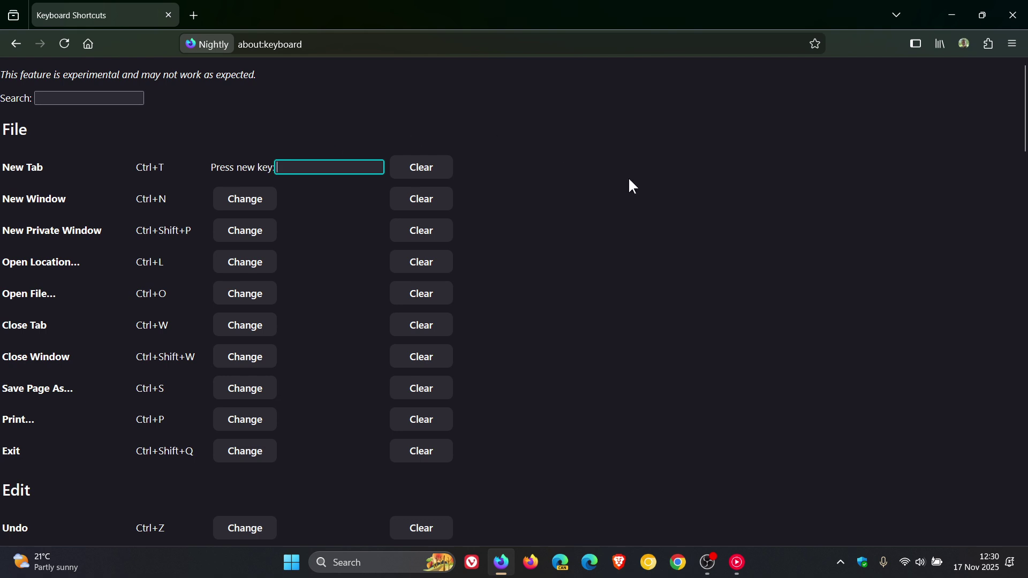
key("b")
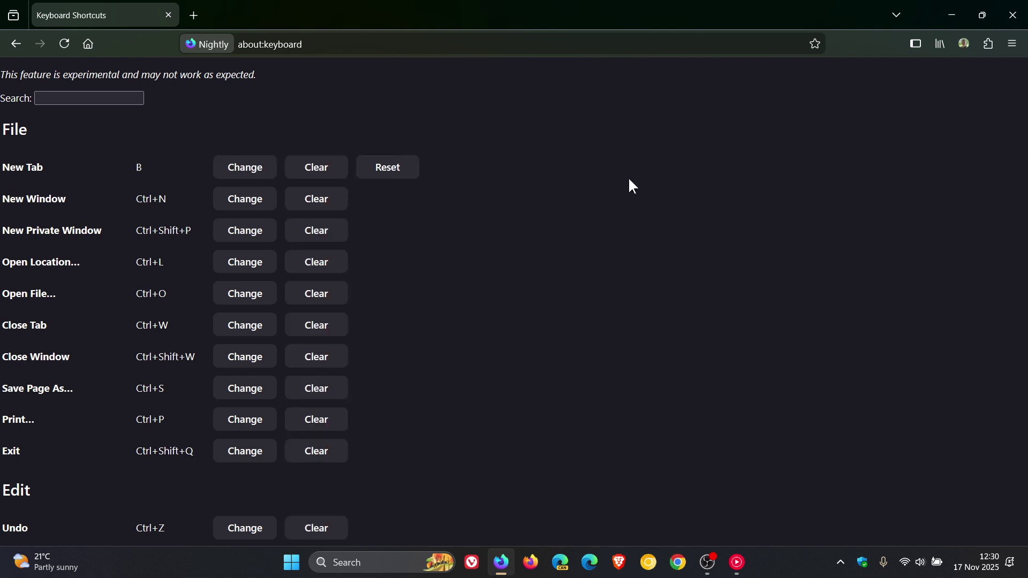
key("b")
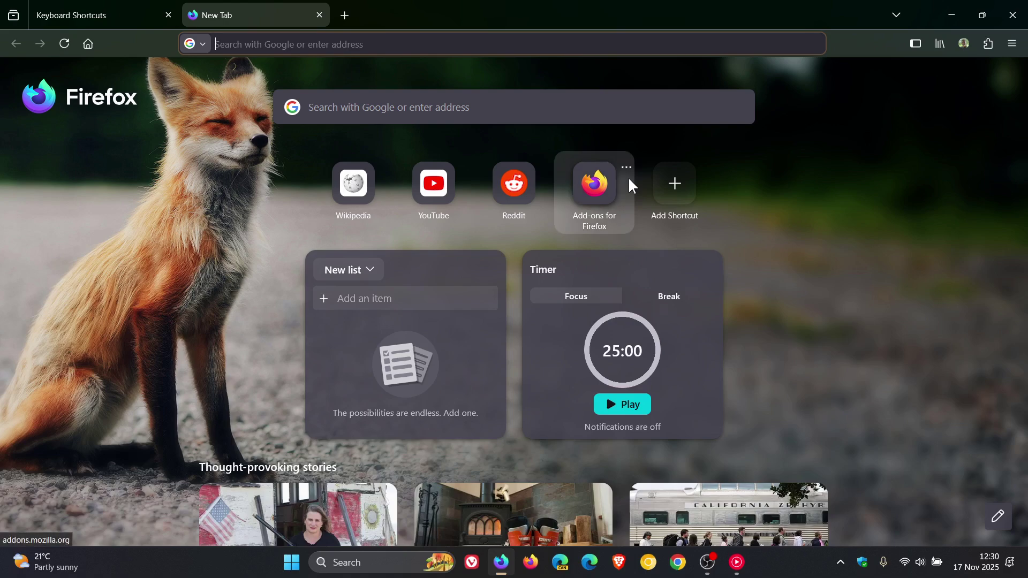
left_click(318, 15)
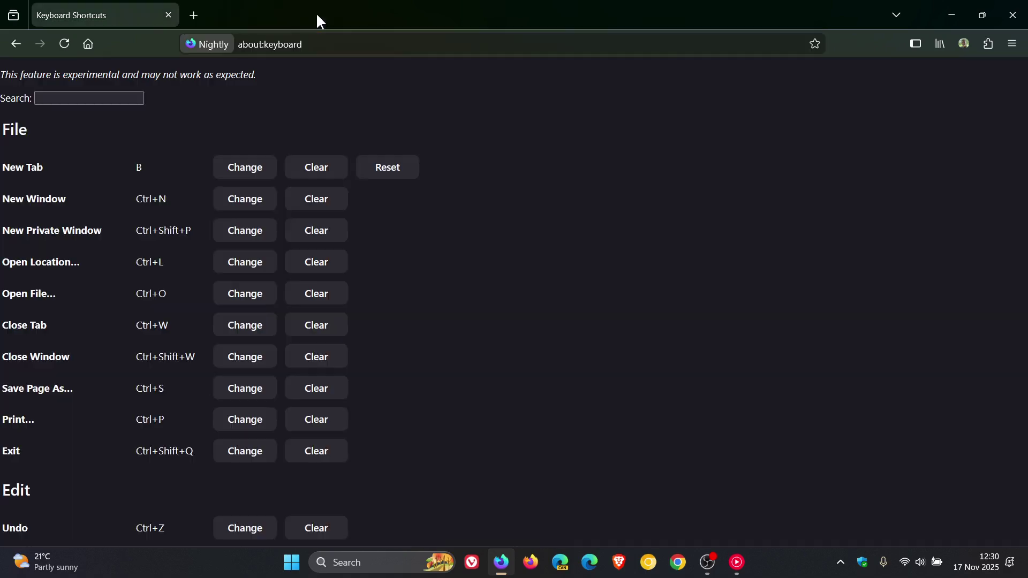
left_click(310, 167)
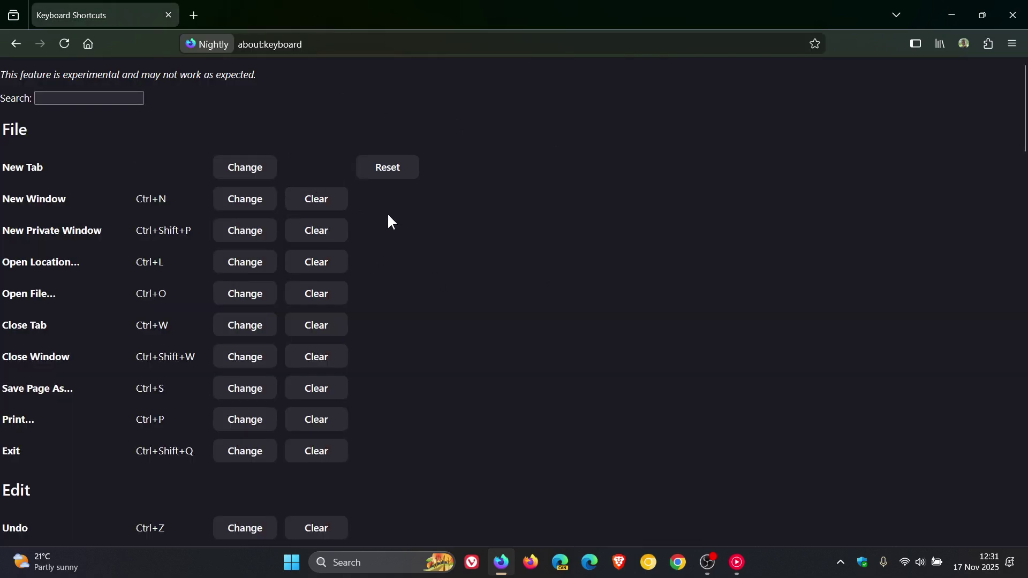
left_click(390, 166)
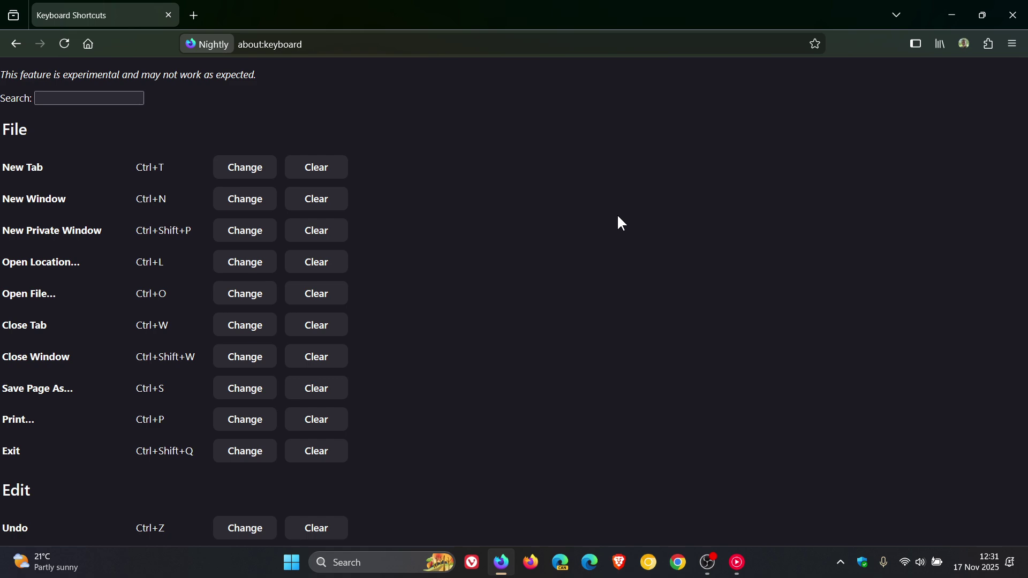
Step: Return to the New Tab page with the Home button
left_click(89, 44)
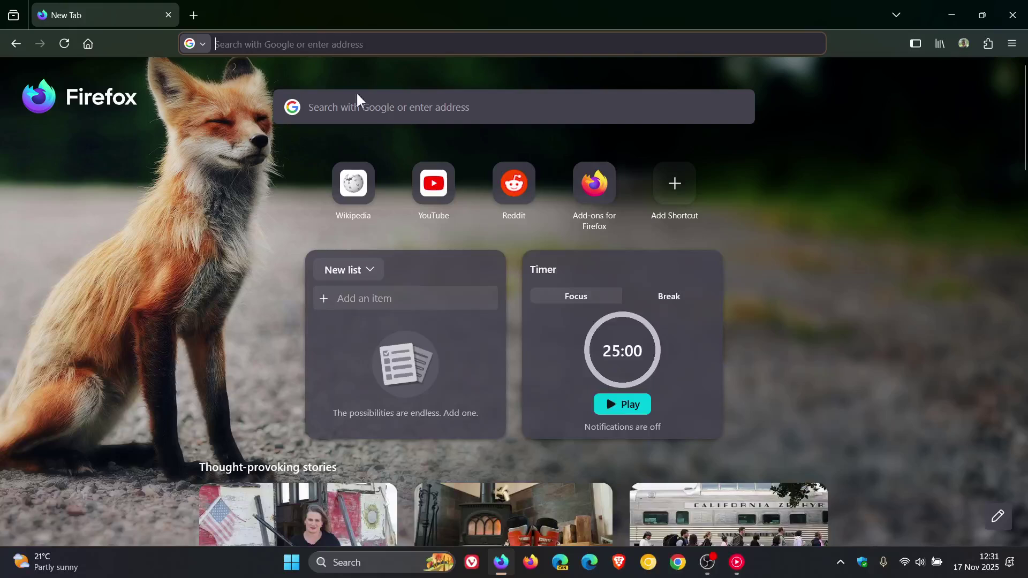